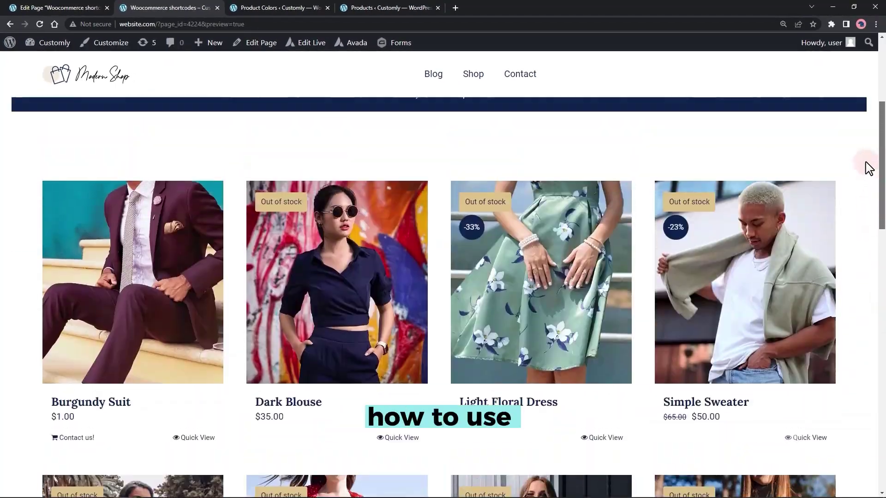
Step: Open the Dark Blouse product from the preview grid and view its Additional information with sizes and colours
left_click(348, 320)
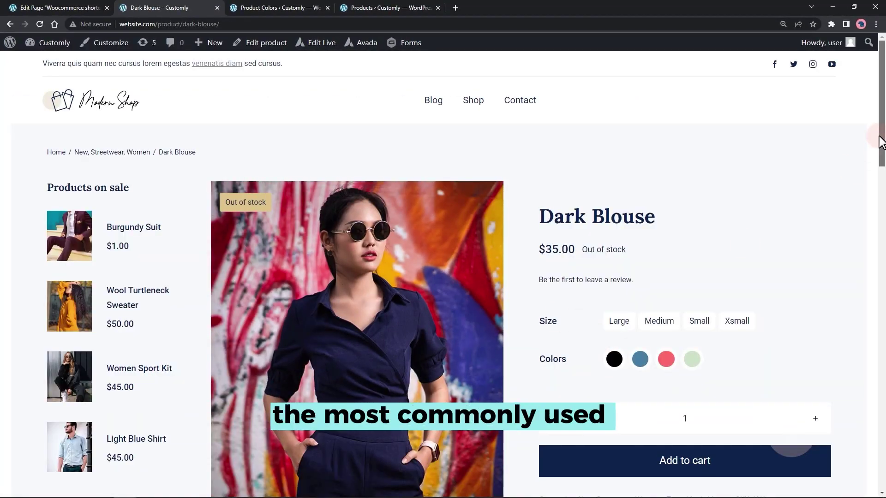
scroll(662, 208, "down", 5)
left_click(312, 133)
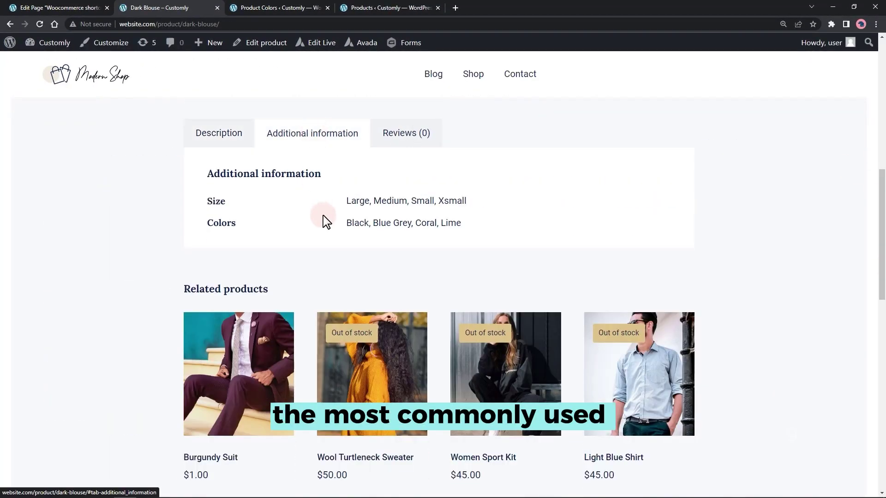
Step: Start a [product id=""] shortcode on the page and open All Products in a new tab
left_click(99, 9)
left_click(190, 213)
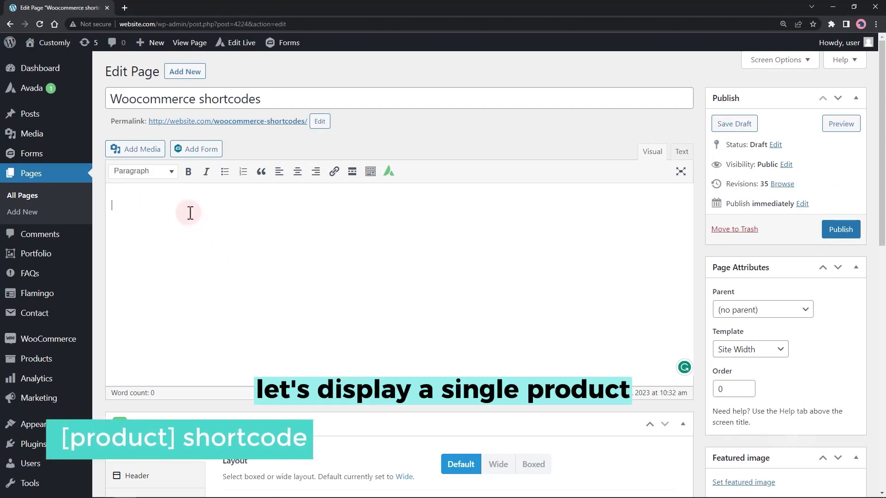
type("[")
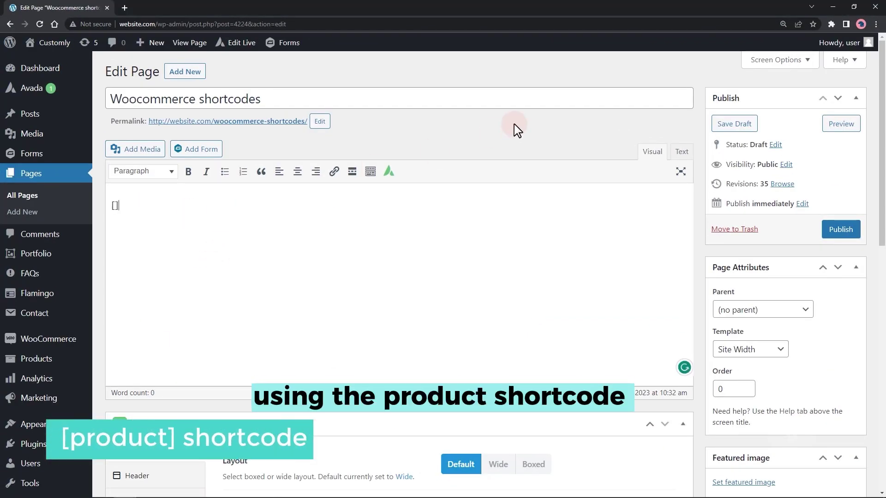
type("product")
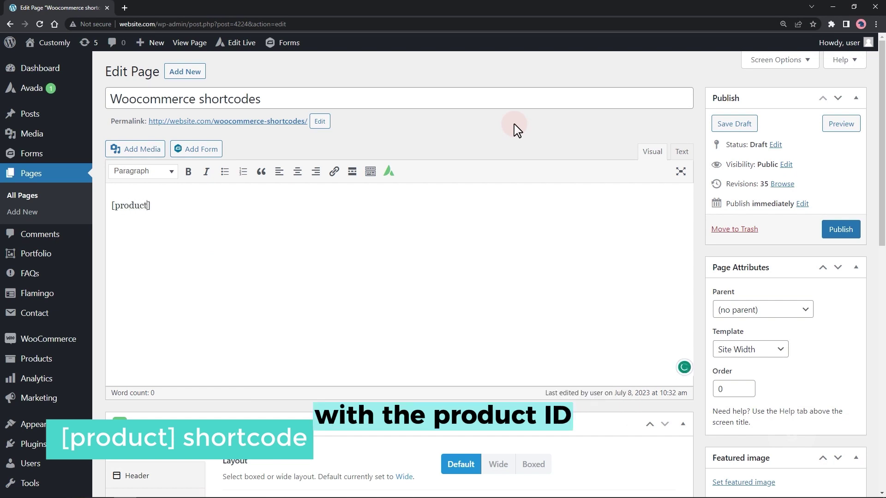
type(" id=\"\"")
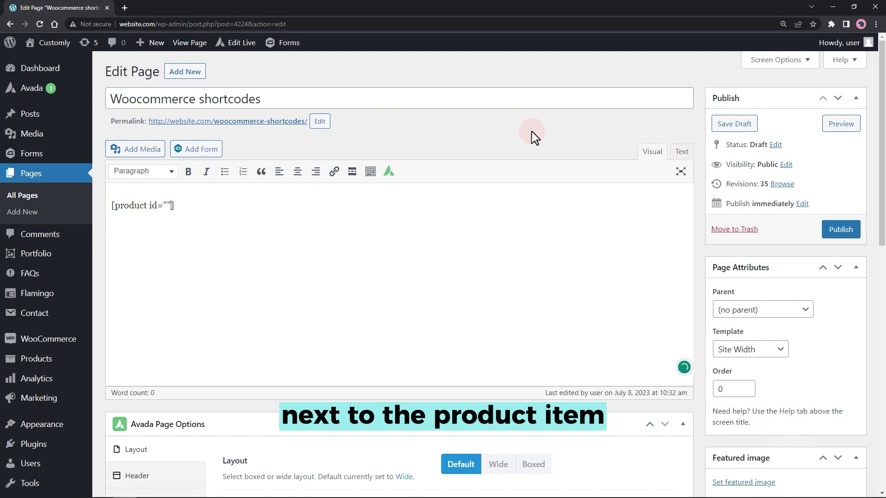
mouse_move(36, 359)
right_click(73, 359)
left_click(86, 366)
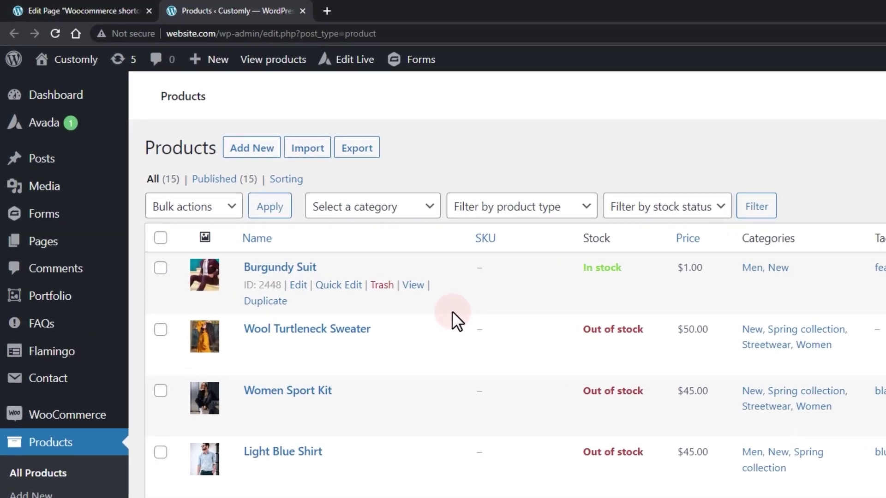
Step: Copy the Burgundy Suit ID 2448 into the shortcode and preview the page
right_click(294, 286)
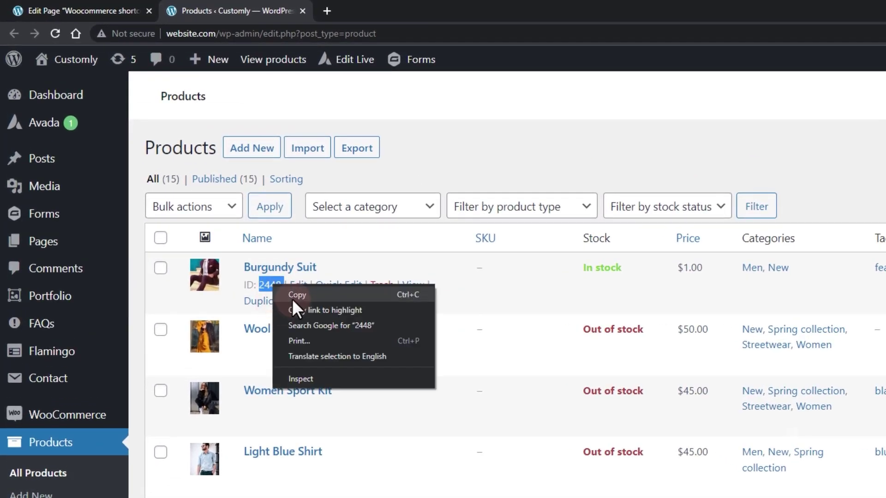
left_click(294, 298)
left_click(114, 10)
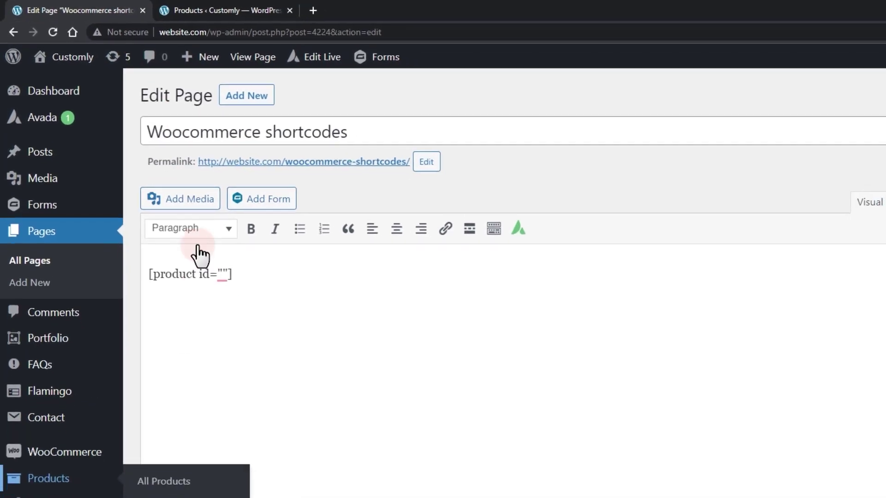
left_click(205, 255)
type("2448")
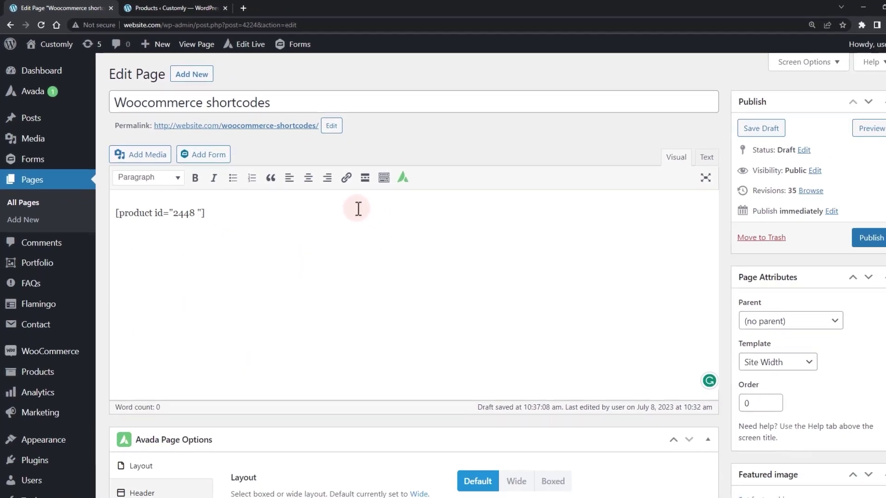
left_click(835, 138)
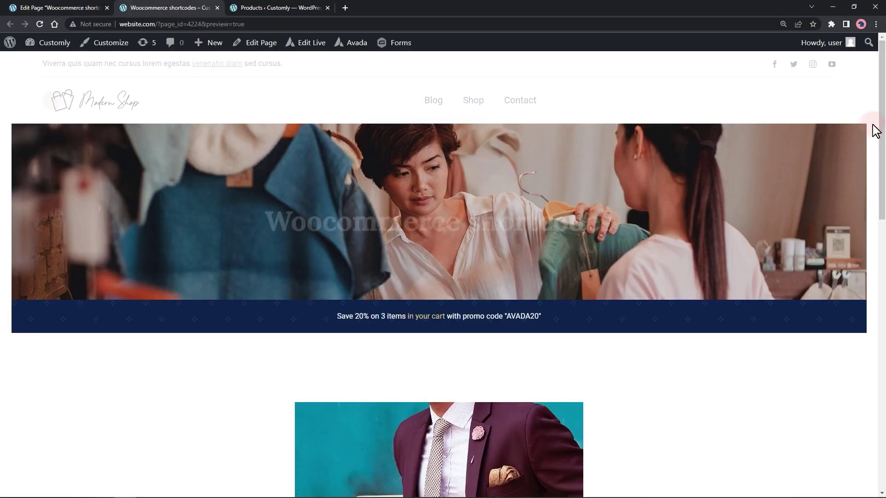
scroll(877, 208, "down", 2)
scroll(876, 249, "down", 3)
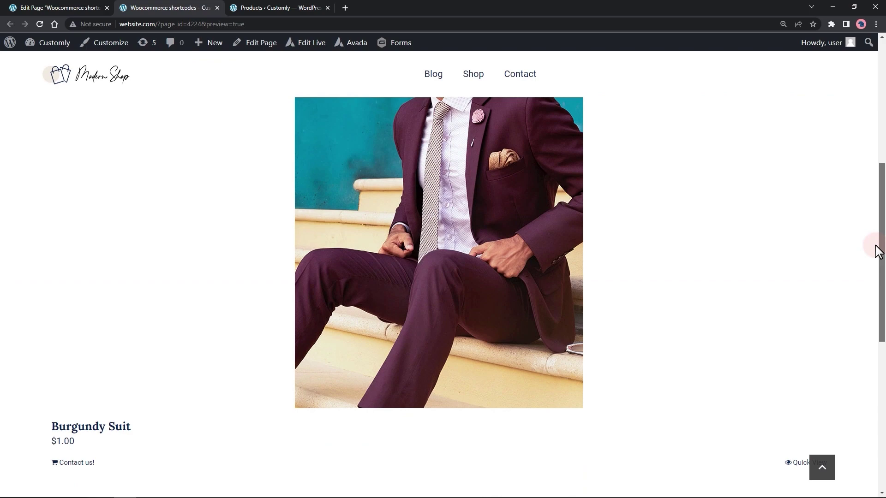
scroll(876, 236, "up", 1)
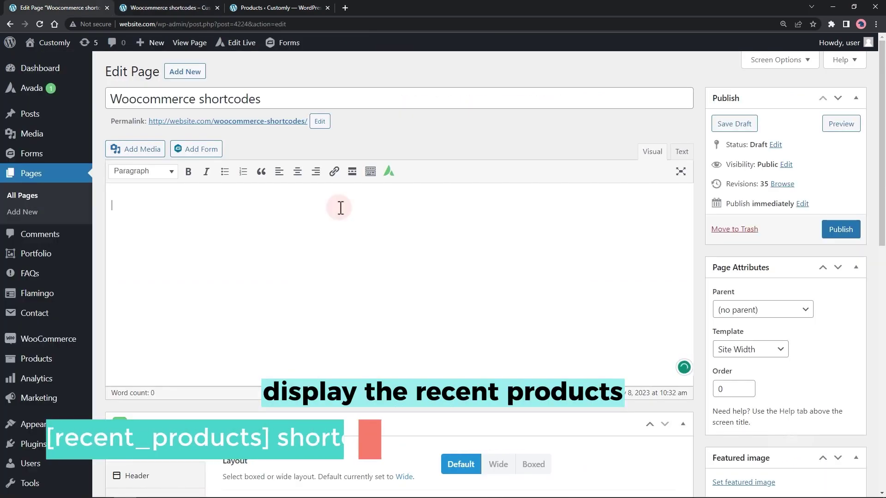
type("[]")
type("r")
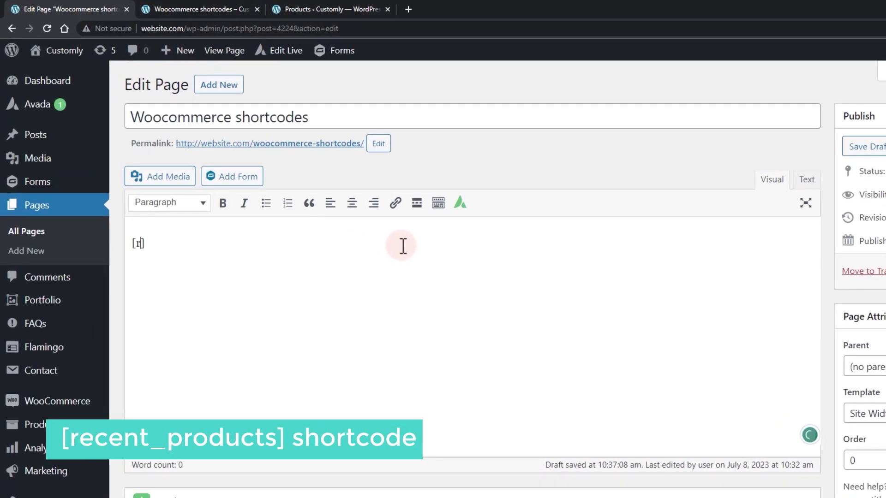
type("_pr")
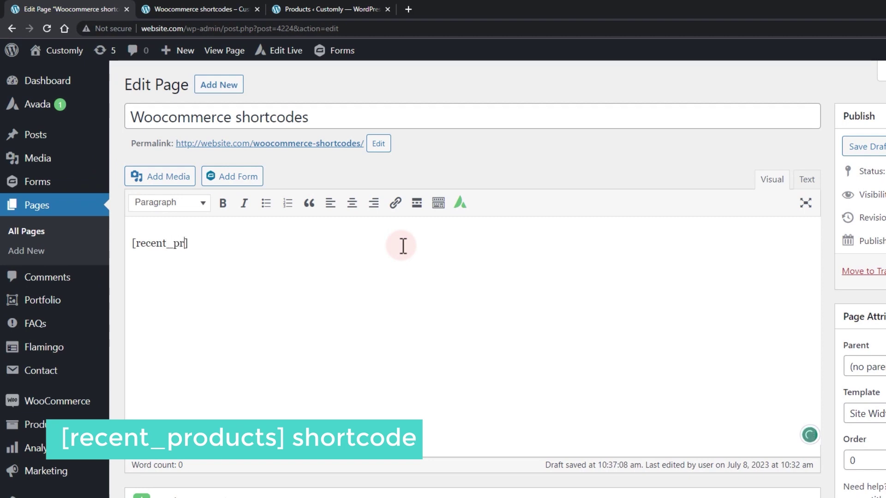
type("s")
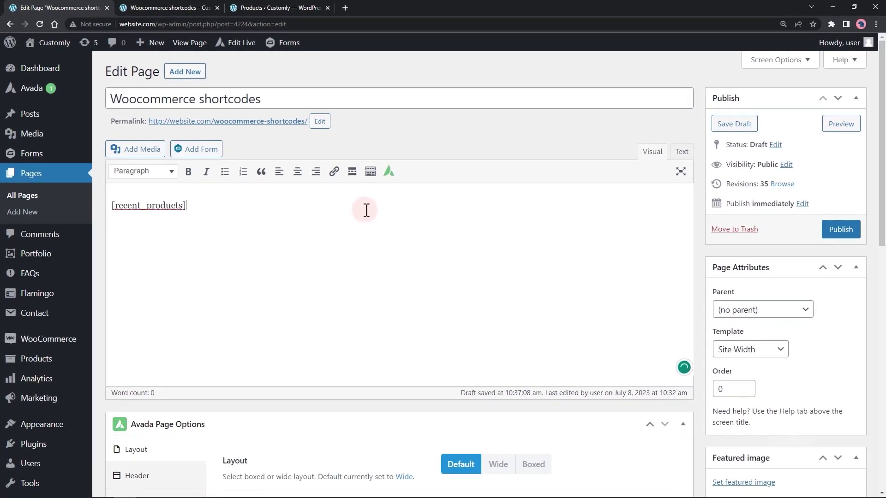
Step: Preview [recent_products], then add per_page="4" columns="4" and preview again
left_click(835, 129)
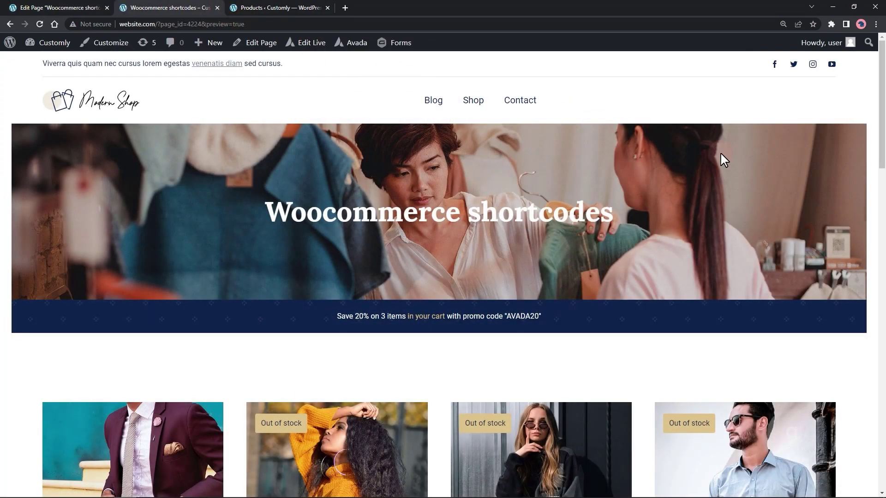
mouse_move(884, 135)
left_mouse_down()
mouse_move(885, 294)
mouse_move(884, 121)
left_mouse_up()
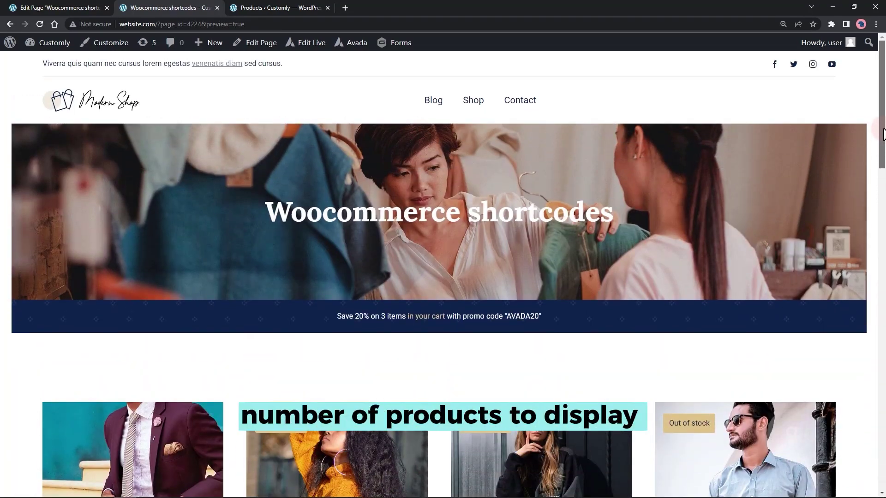
left_click(55, 9)
left_click(183, 206)
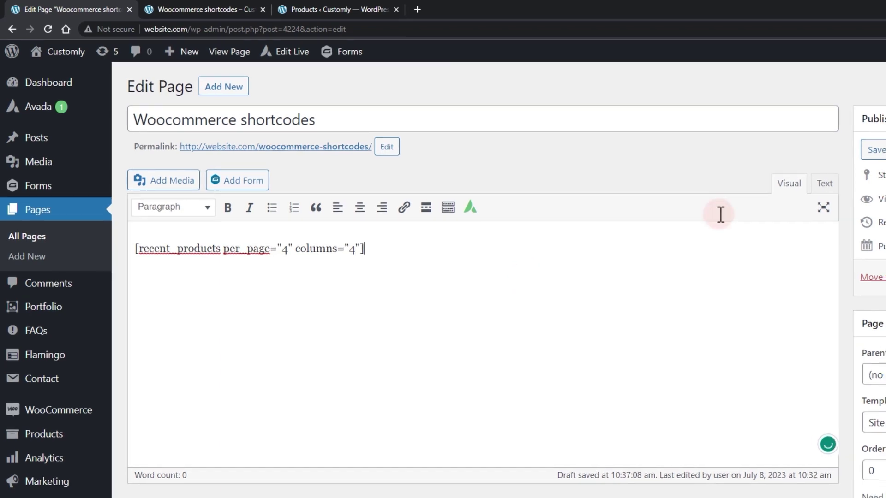
left_click(842, 138)
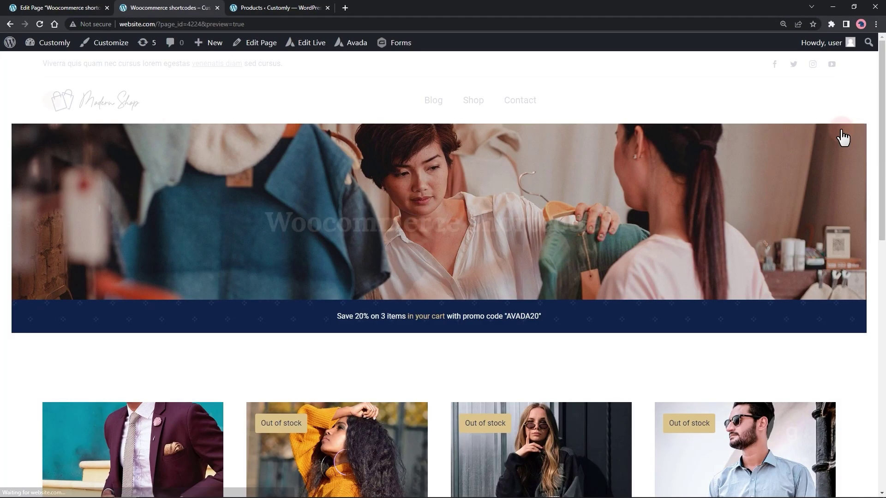
left_click_drag(884, 127, 883, 228)
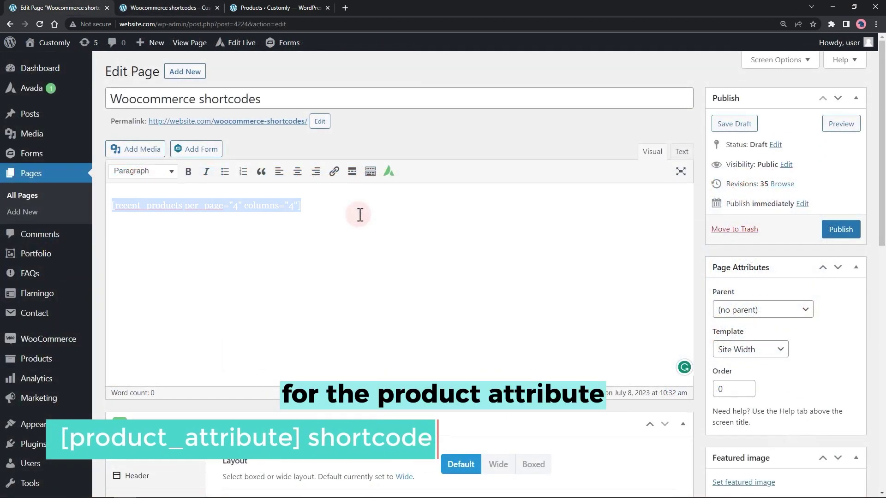
type("[]")
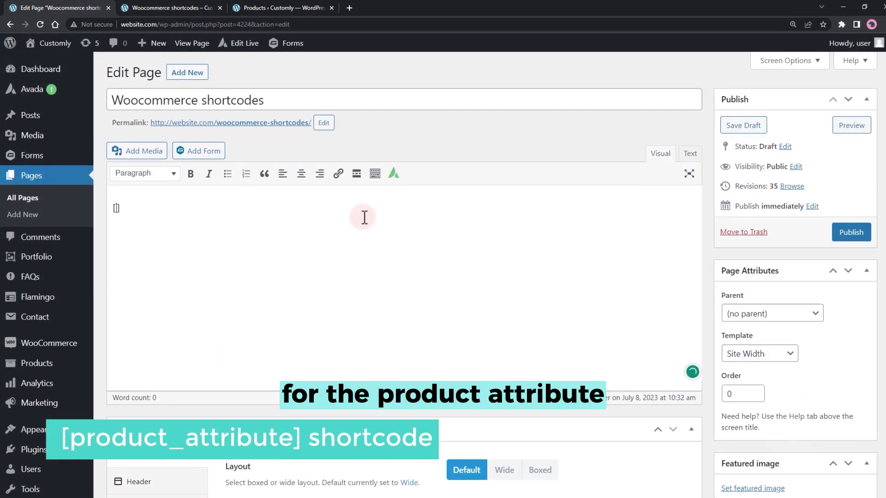
type("prod")
type("uct_")
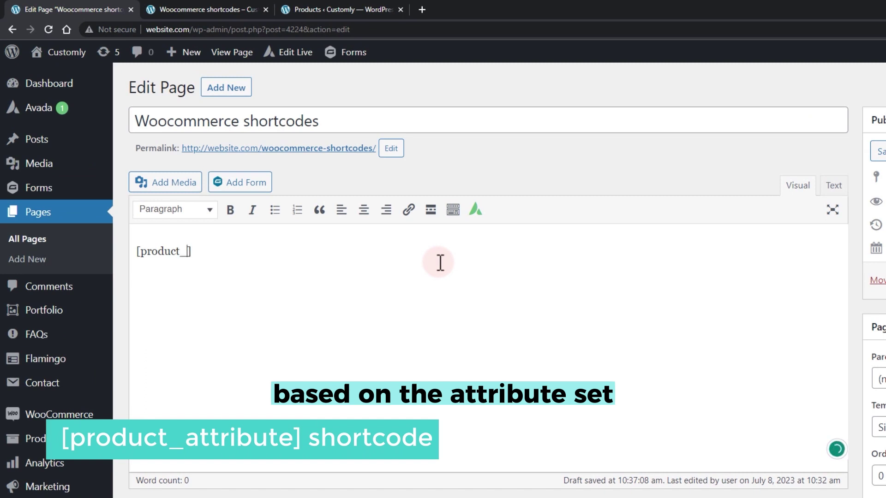
type("r")
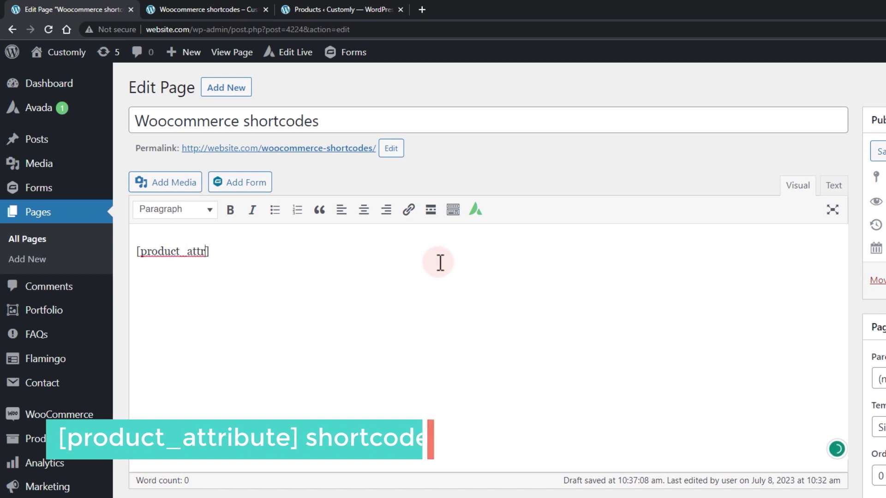
type("ibute attribute=\"")
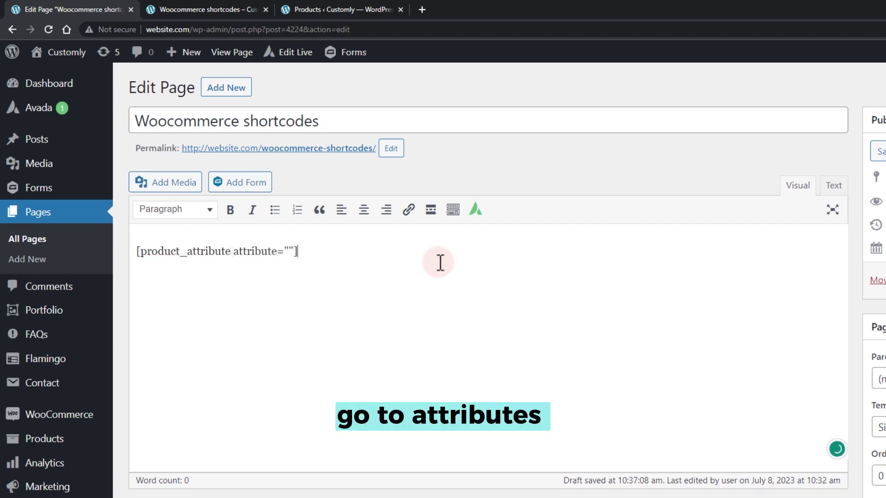
scroll(174, 370, "down", 2)
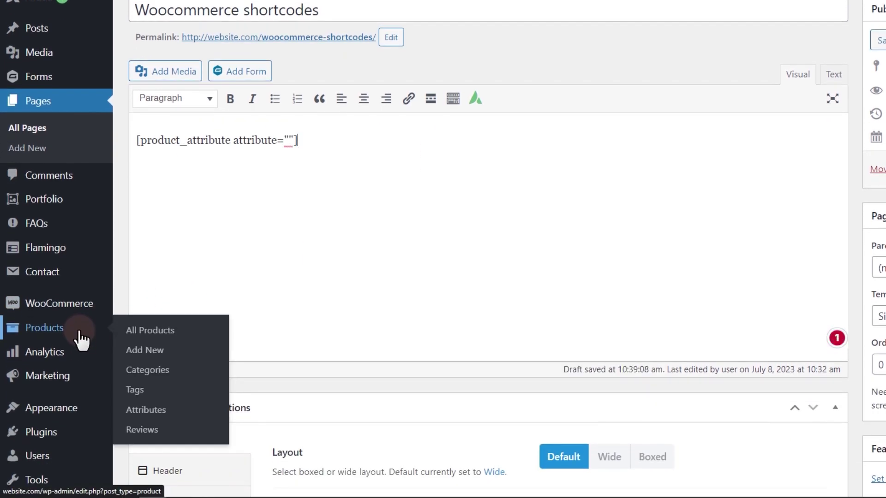
Step: Paste the 'colors' slug from Products > Attributes into the product_attribute shortcode's attribute value
right_click(168, 412)
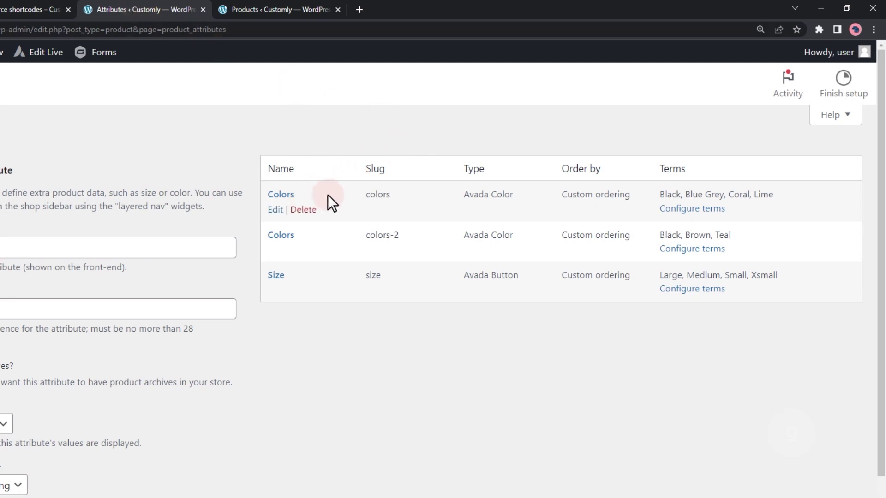
right_click(372, 196)
left_click(373, 203)
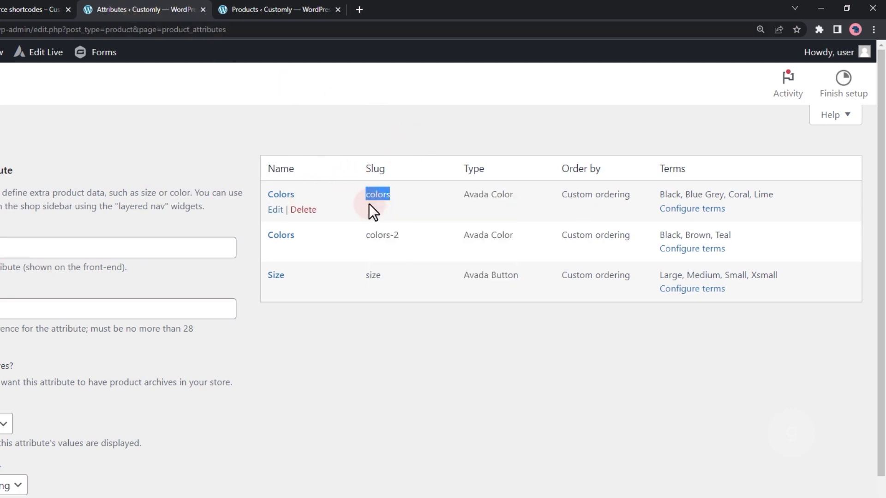
left_click(193, 9)
left_click(76, 10)
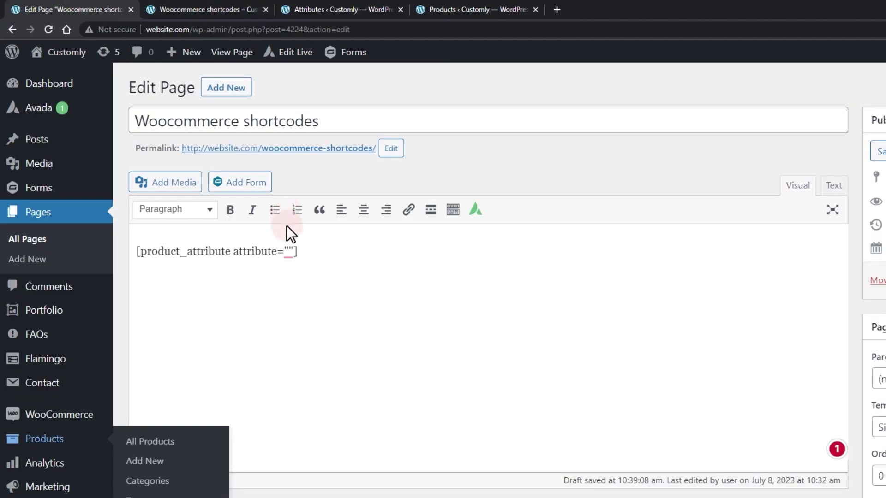
left_click(289, 252)
key("ctrl+v")
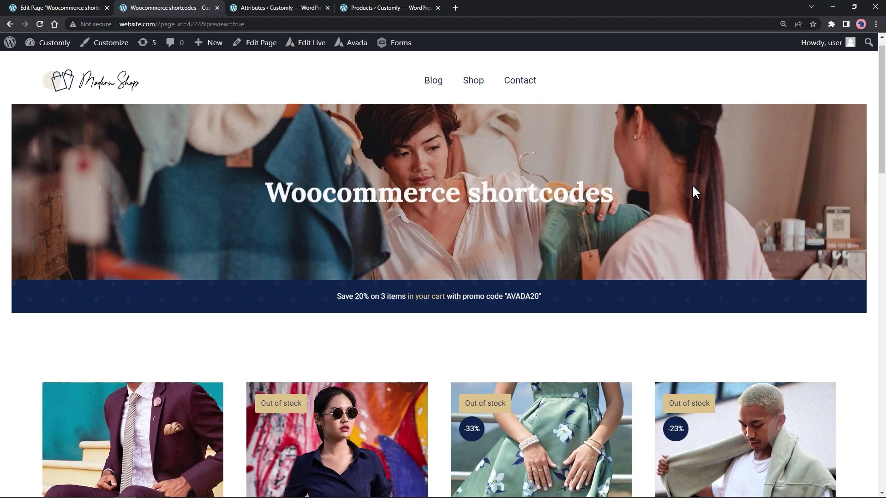
scroll(692, 184, "down", 3)
scroll(691, 187, "down", 2)
scroll(690, 188, "down", 3)
scroll(688, 185, "down", 4)
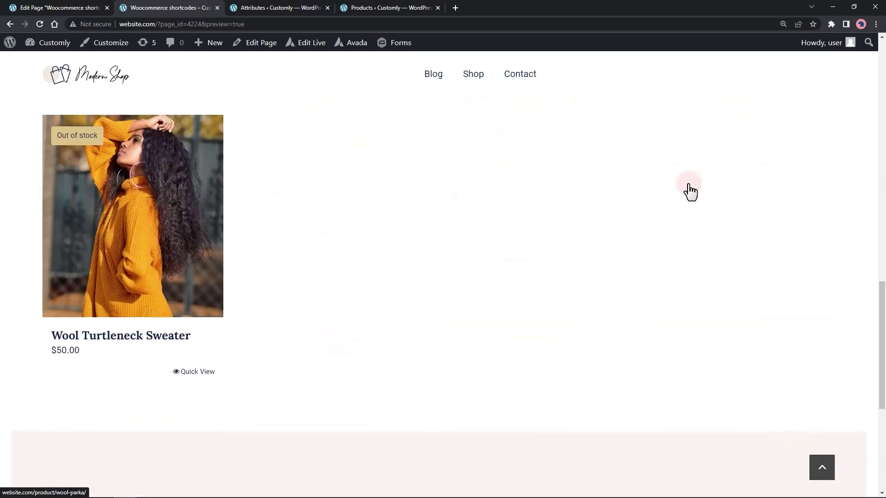
scroll(690, 188, "up", 3)
scroll(690, 188, "up", 4)
scroll(690, 189, "up", 4)
scroll(690, 190, "up", 2)
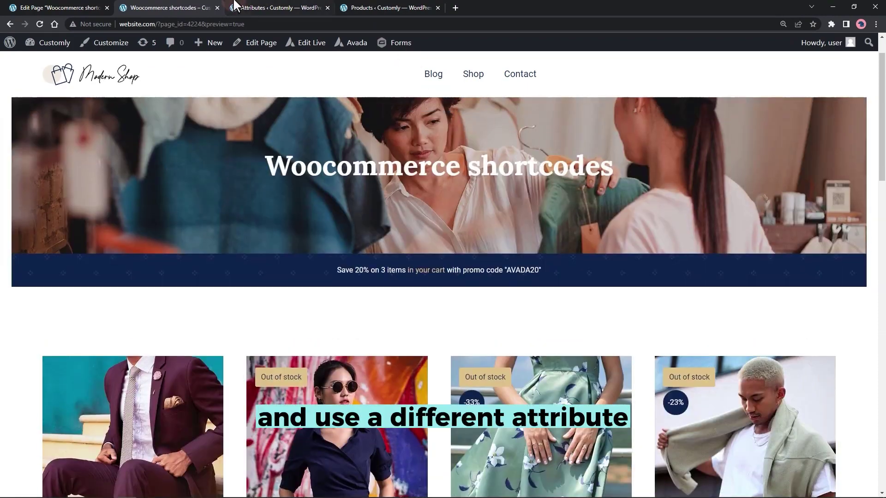
Step: Copy the 'colors-2' slug from the attributes page and return to the shortcodes page
left_click(239, 7)
left_click_drag(500, 197, 464, 194)
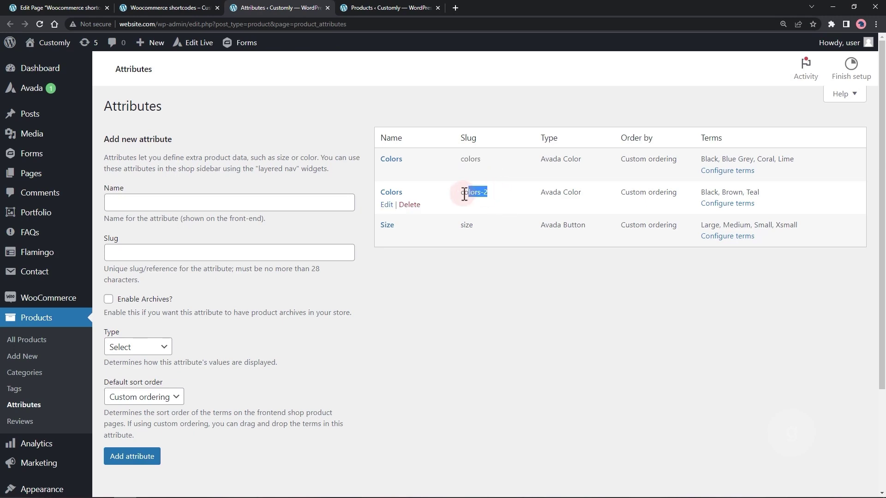
right_click(472, 194)
left_click(485, 199)
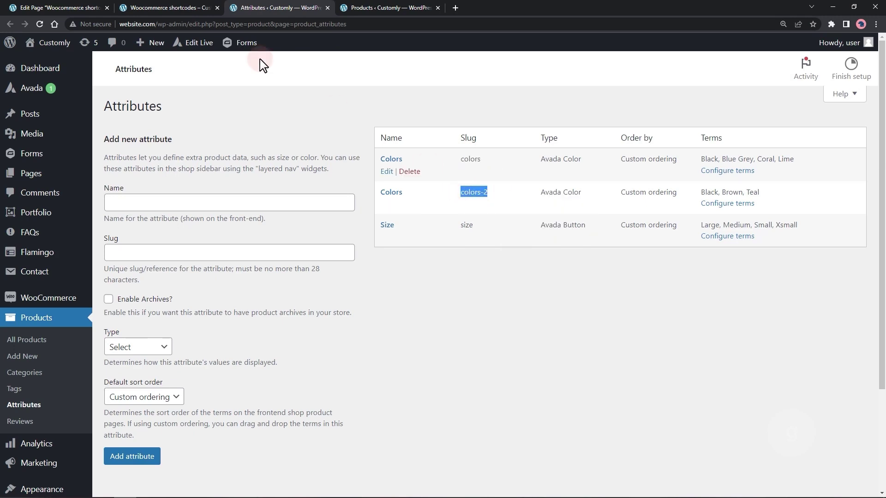
left_click(159, 7)
Step: Replace 'colors' with 'colors-2' in the shortcode, preview it, and return to the editor
left_click(56, 7)
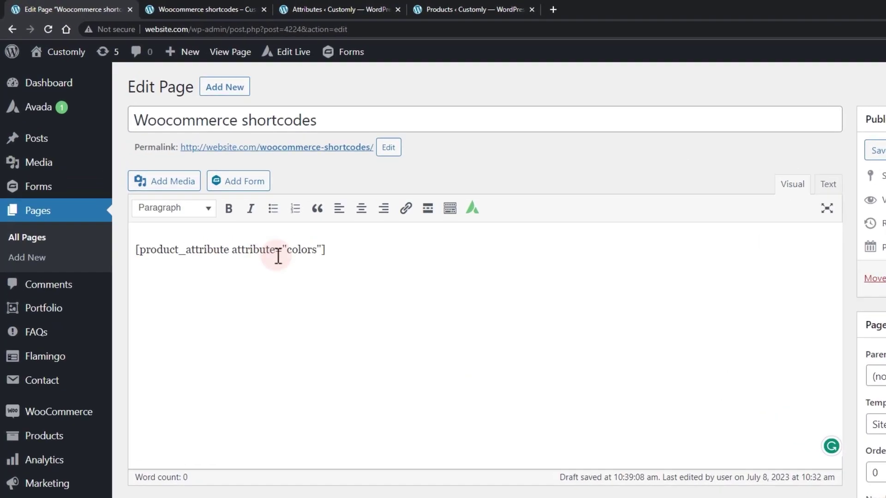
double_click(310, 255)
key("ctrl+v")
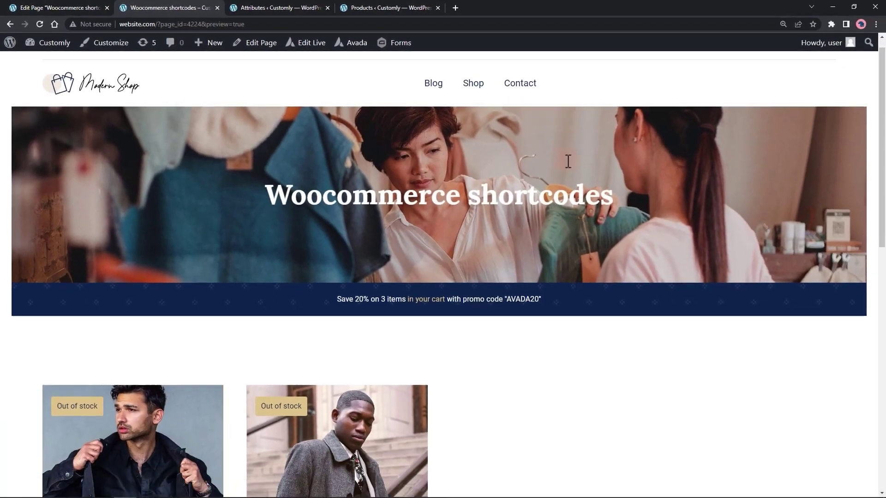
scroll(568, 167, "down", 3)
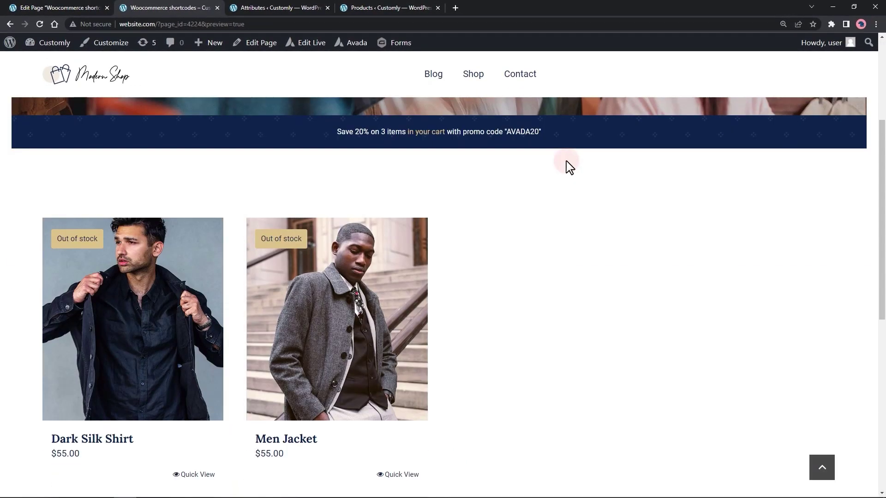
left_click(80, 4)
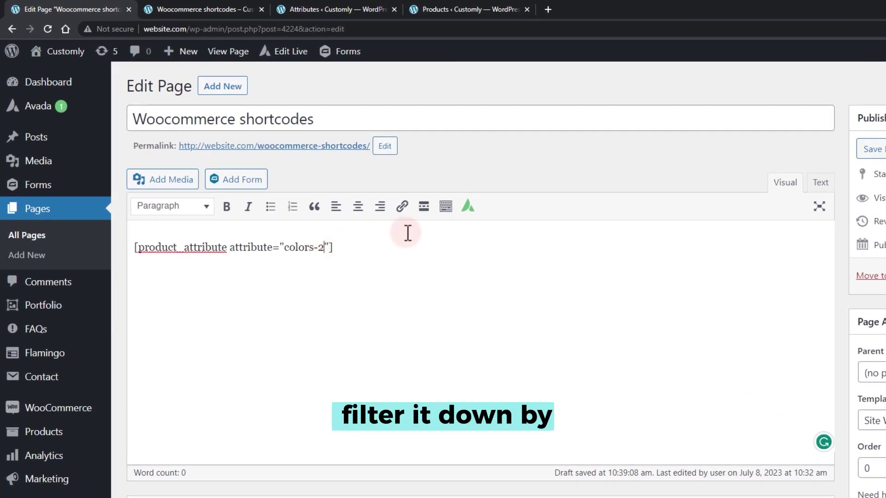
Step: Revert the attribute to 'colors', add an empty filter="", and go to the Attributes tab
key("BackSpace")
key("BackSpace")
type("ter=\"")
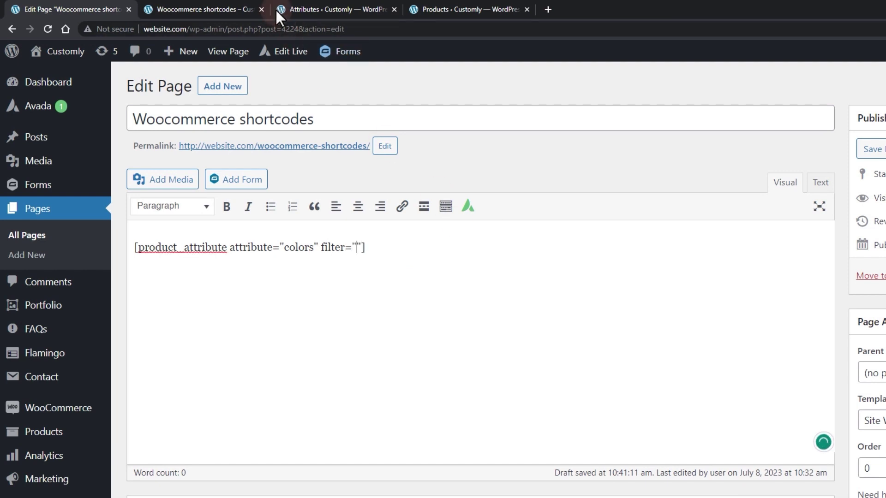
left_click(321, 2)
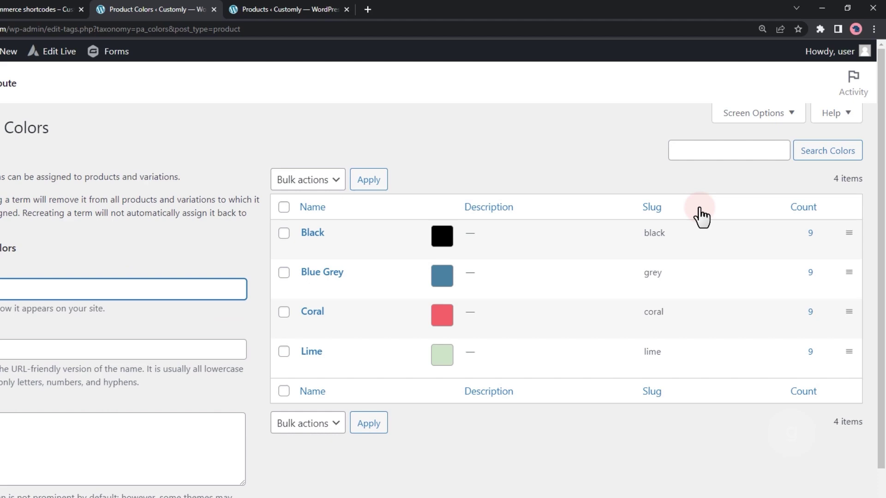
Step: Copy the 'black' term slug from Colors and place the cursor inside filter="" in the editor
double_click(656, 233)
right_click(655, 236)
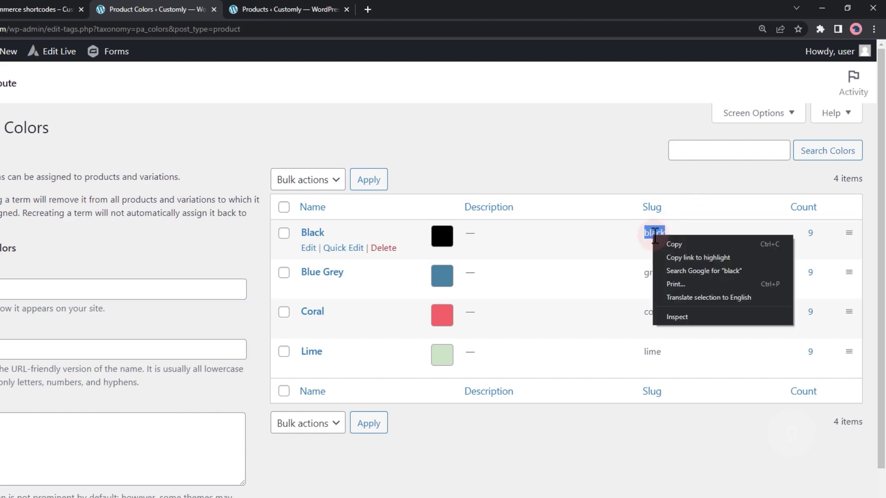
left_click(664, 245)
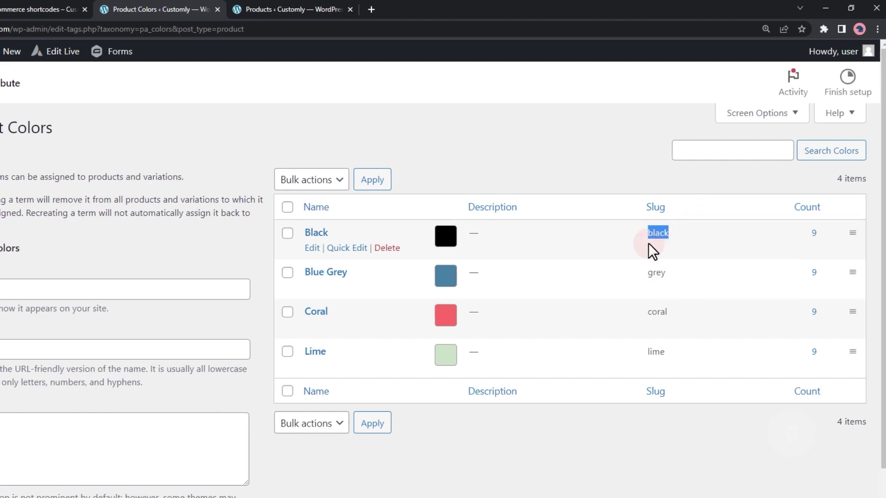
key("ctrl+1")
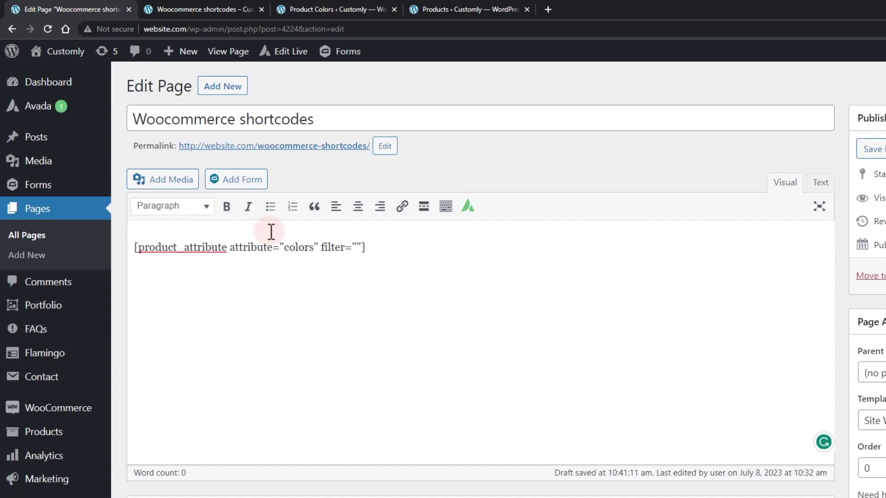
left_click(358, 247)
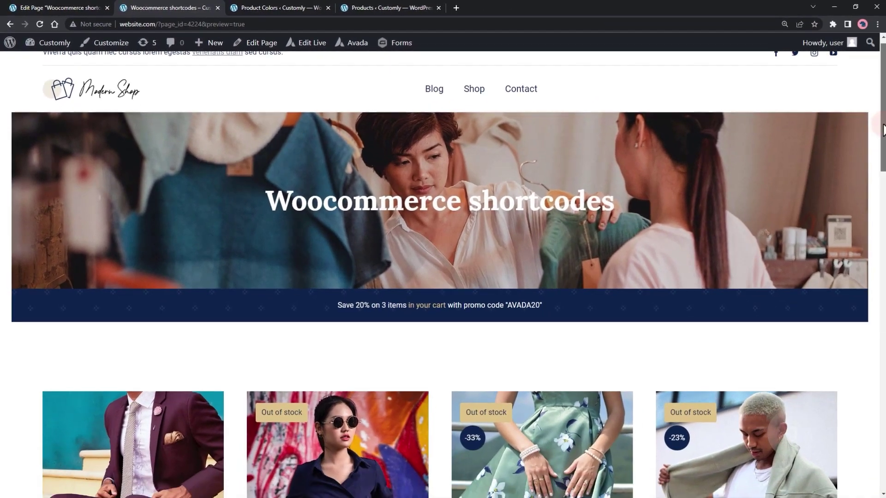
scroll(883, 187, "down", 4)
mouse_move(883, 187)
left_mouse_down()
mouse_move(883, 315)
mouse_move(864, 168)
left_mouse_up()
Step: View the Dark Blouse product's Additional information sizes and colours, then return to the editor
left_click(347, 321)
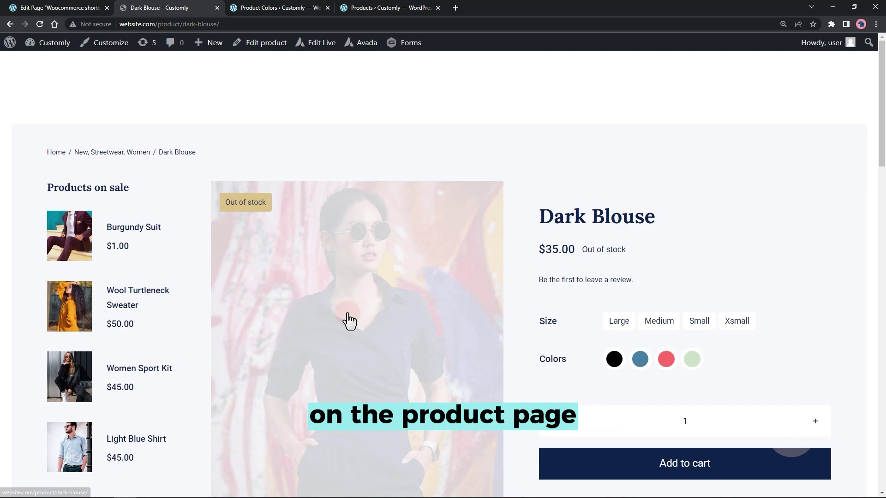
left_click_drag(881, 142, 876, 263)
left_click(313, 135)
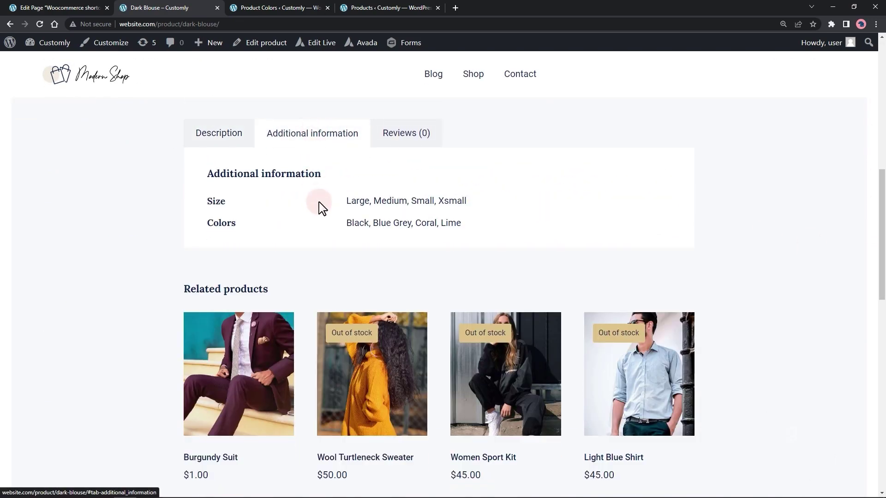
key("ctrl+shift+Tab")
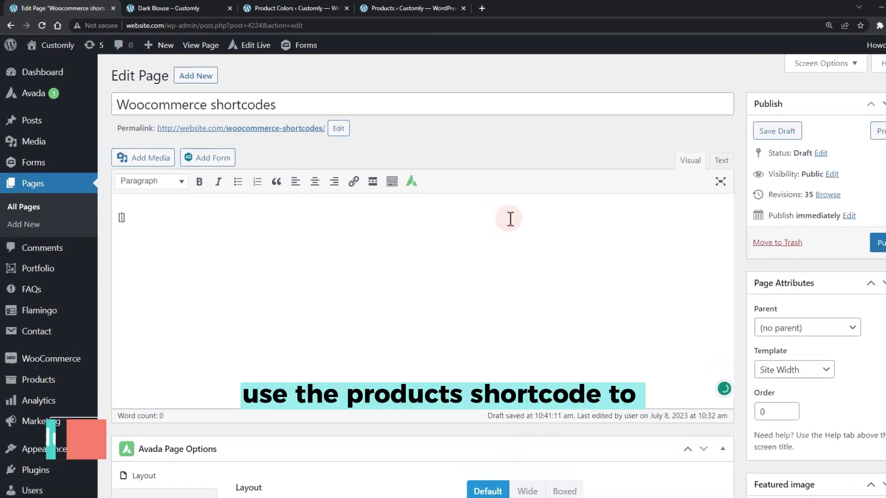
type("products")
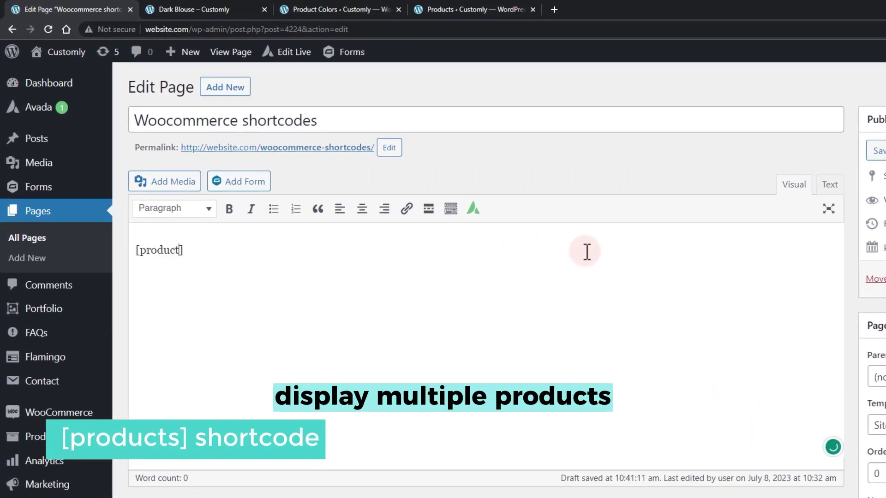
type(" limit=\"5\"")
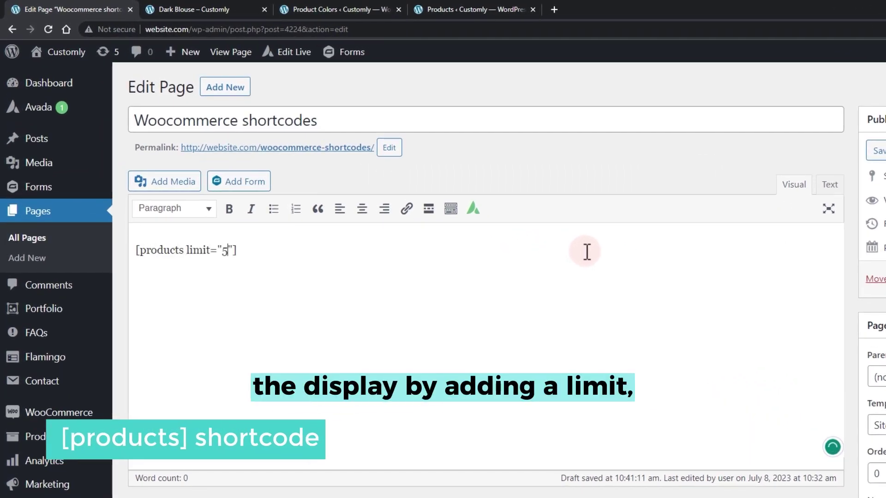
type(" columns=\"5\"")
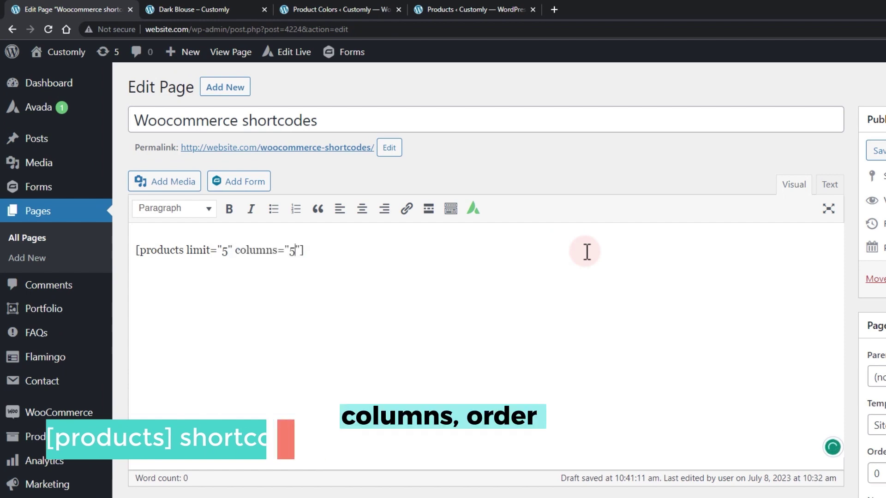
type(" orderby")
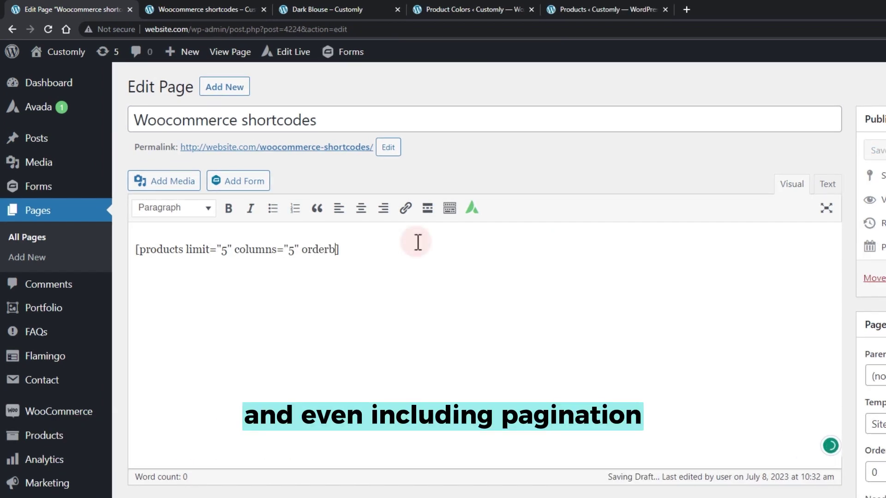
type("=\"date\" order=\"desc\" pagina")
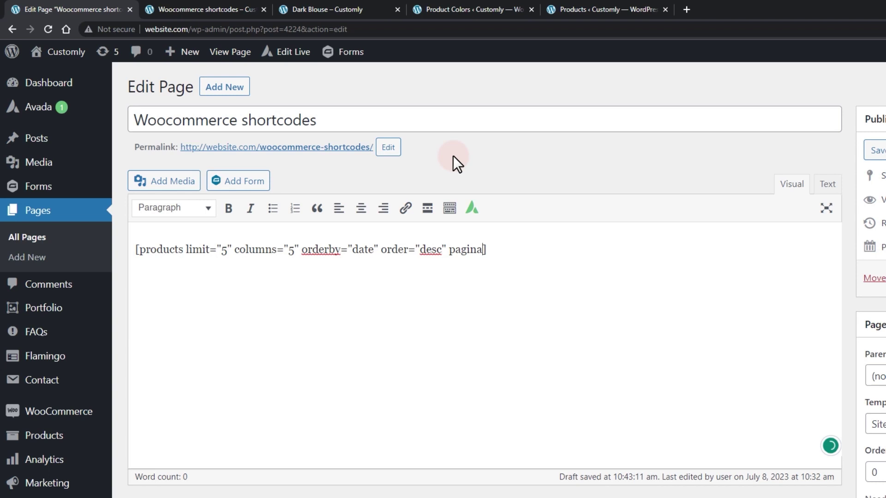
type("te=\"\"")
Step: Enter [products limit="5" columns="5" orderby="date" order="desc" paginate="true"] and reload the preview
key("Left")
type("true")
key("End")
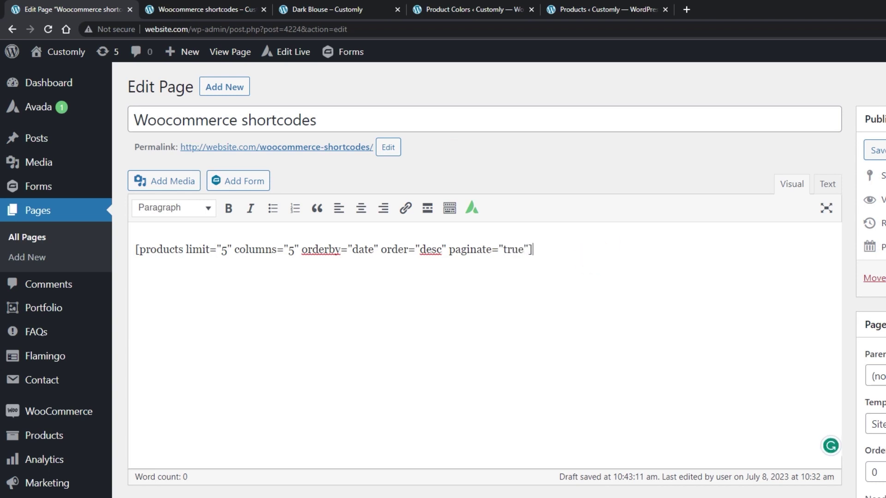
left_click(195, 8)
key("F5")
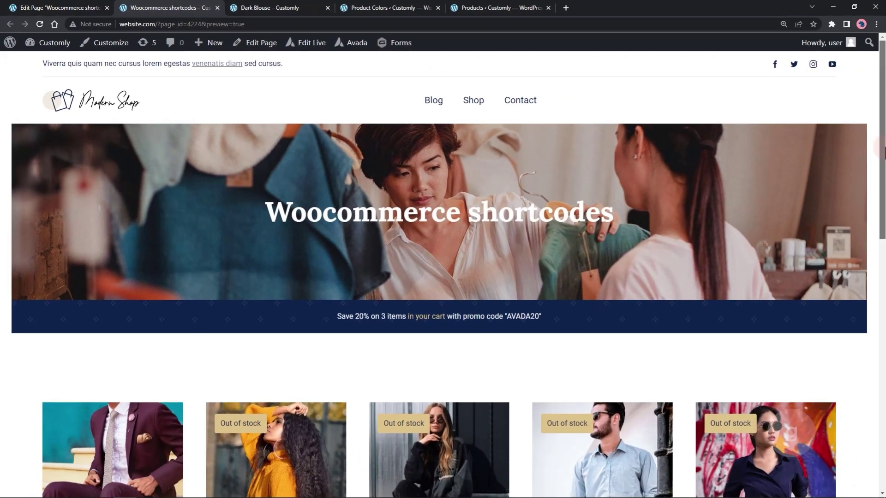
scroll(865, 208, "down", 4)
scroll(879, 269, "down", 1)
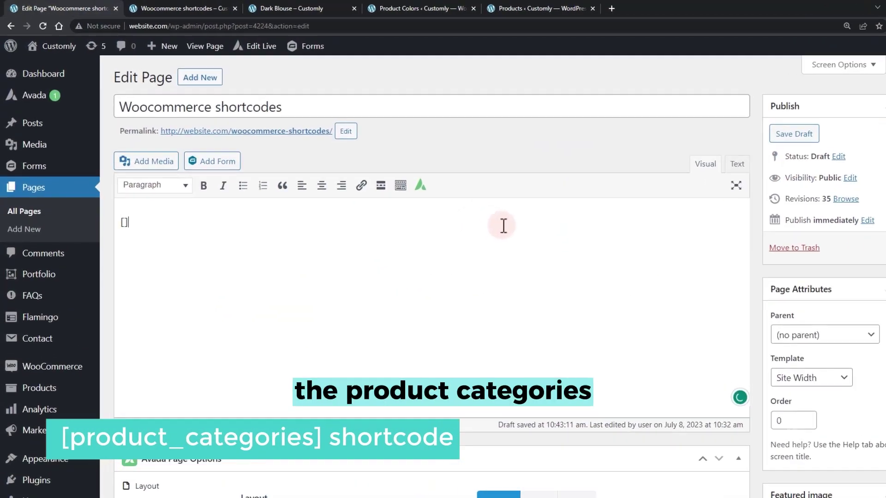
type("product")
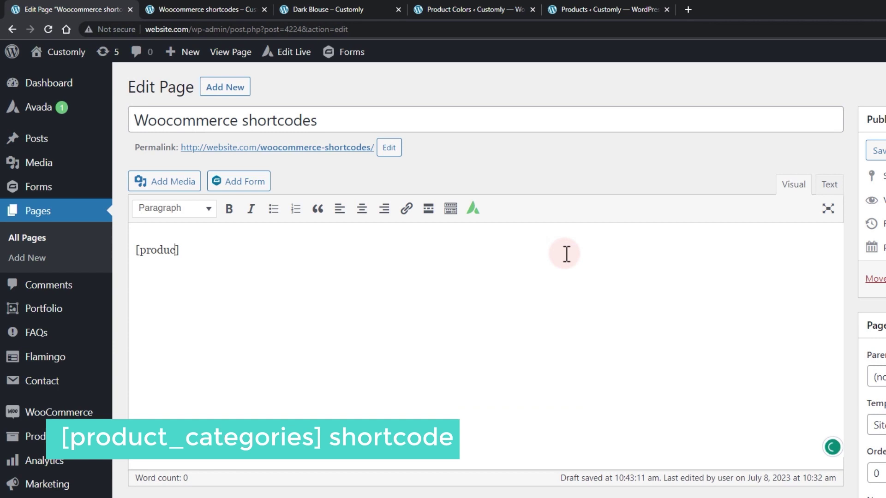
type("_cat")
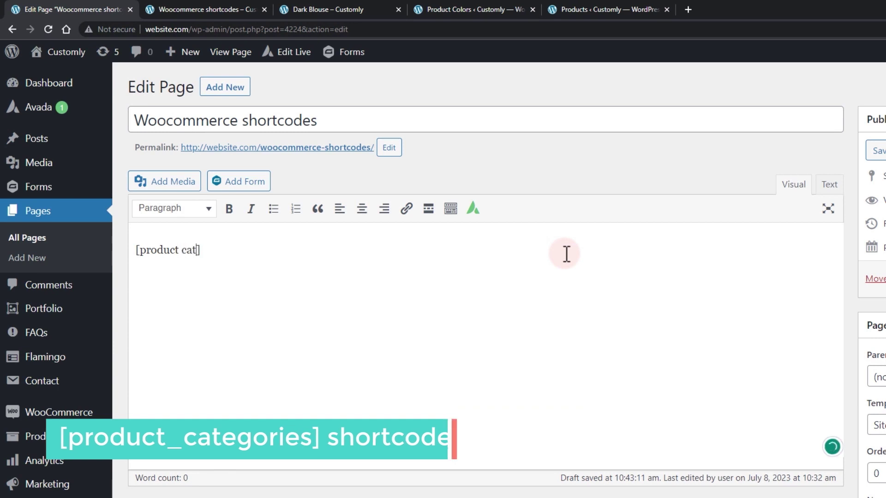
type("egories")
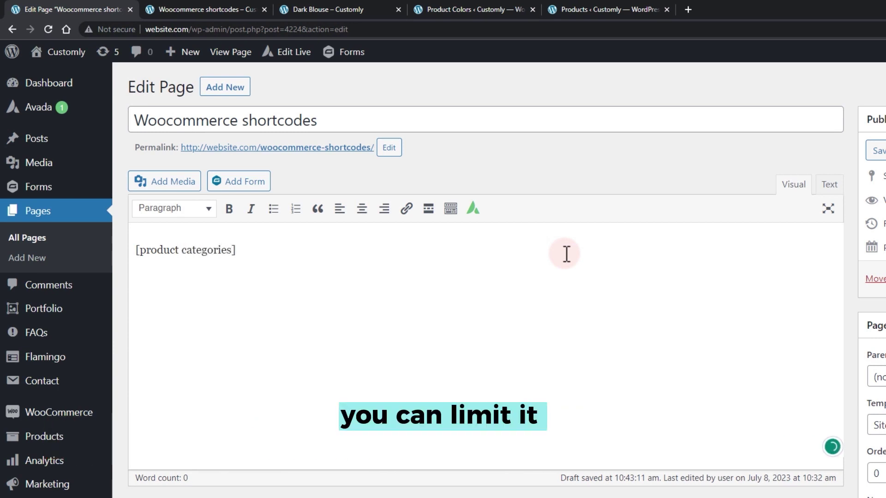
type(" num")
type("ber=\"")
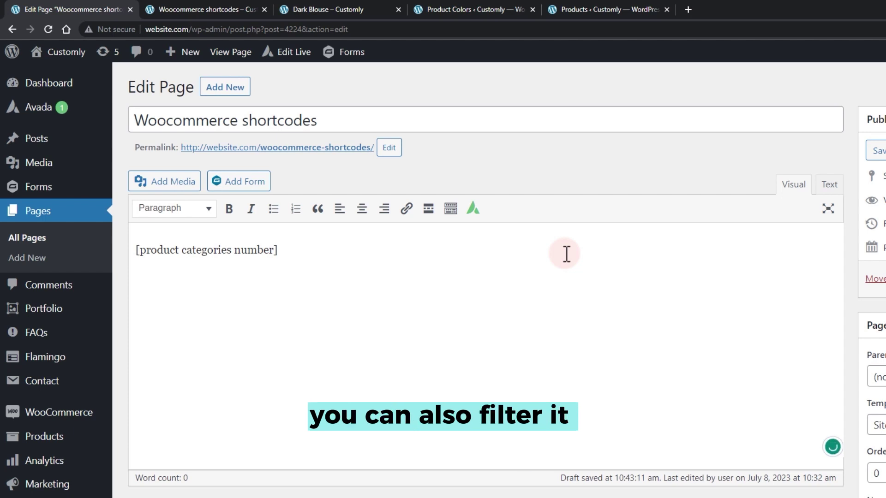
type("3\" p")
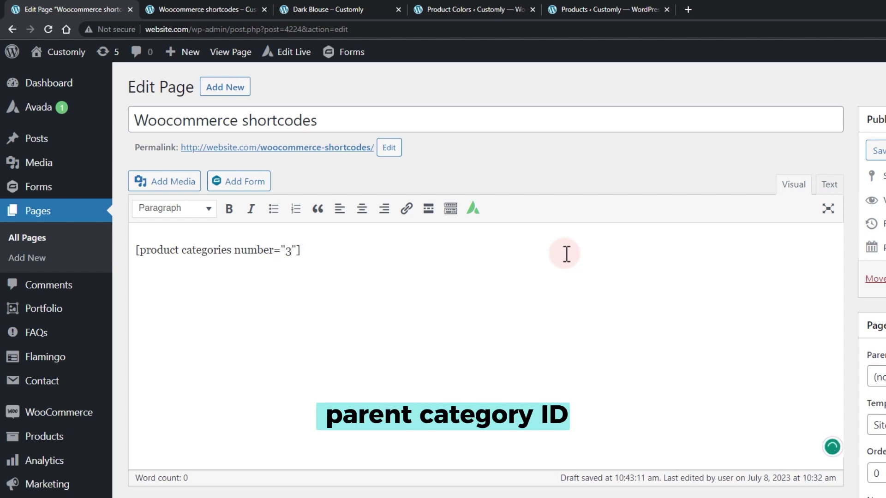
type("arent=\"")
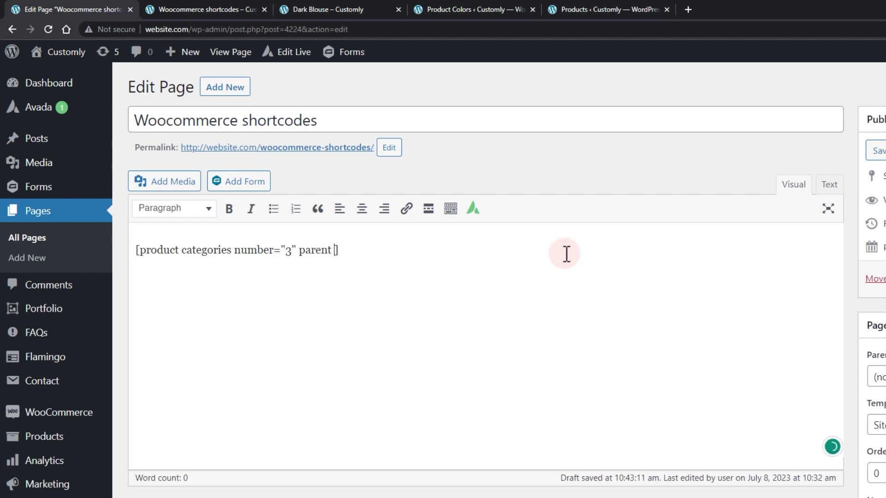
type("0\" co")
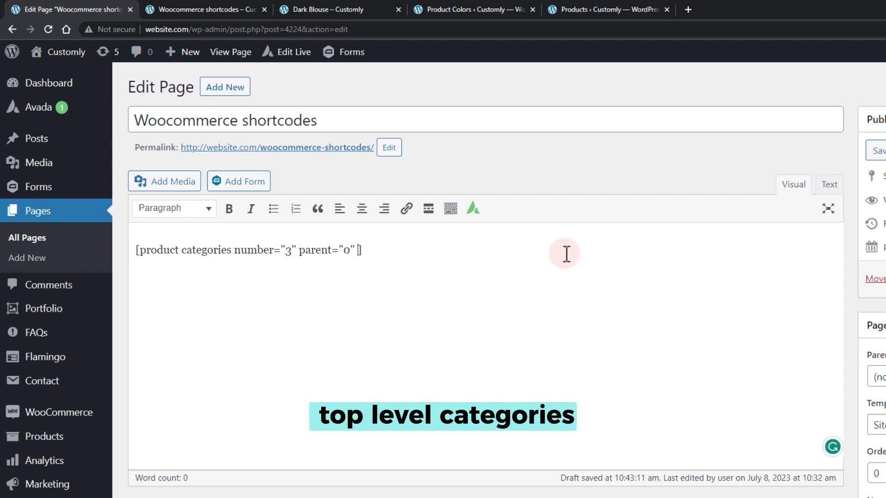
type("lumns=\"3")
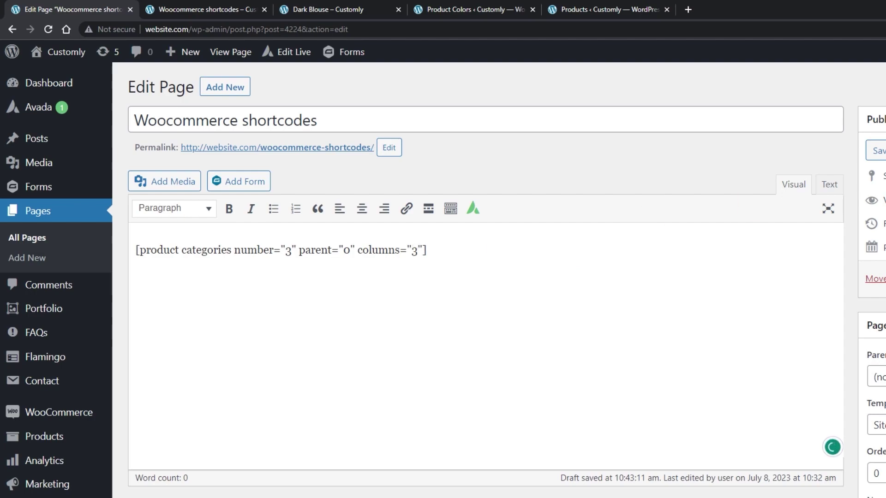
Step: Preview the categories shortcode (number 3, parent 0, columns 3), then correct it to product_categories
left_click(192, 8)
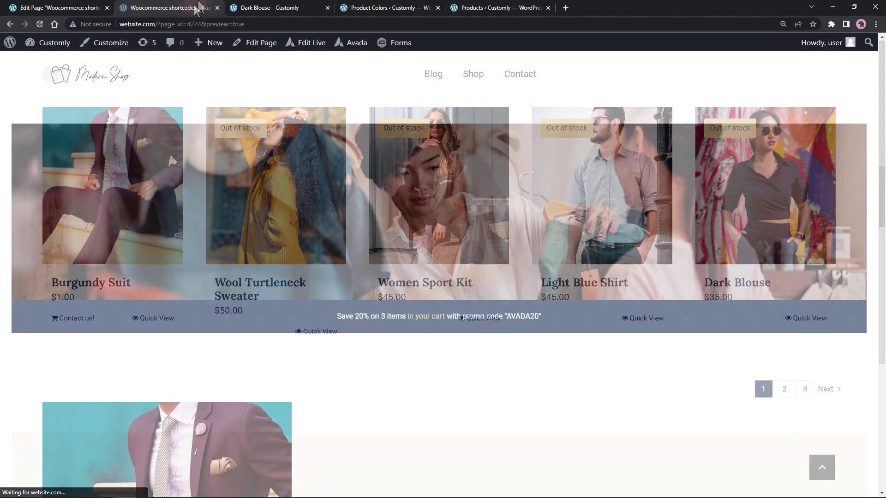
scroll(883, 123, "down", 5)
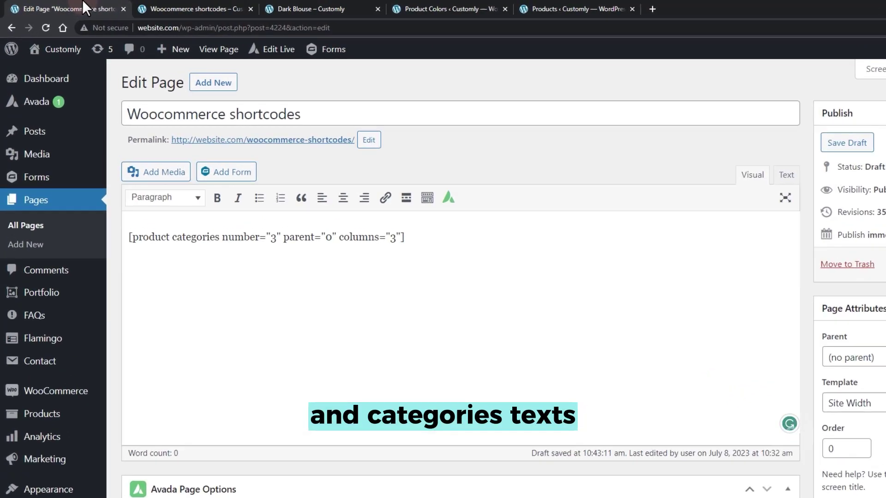
left_click(174, 240)
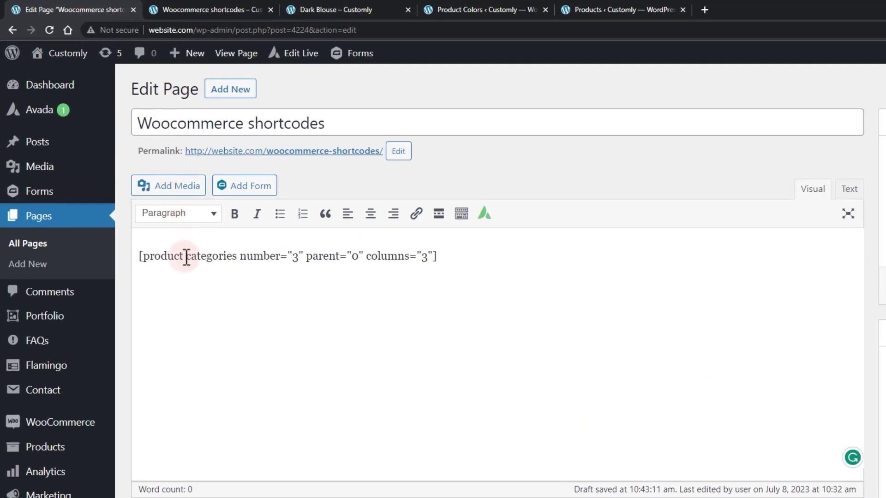
key("BackSpace")
type("_")
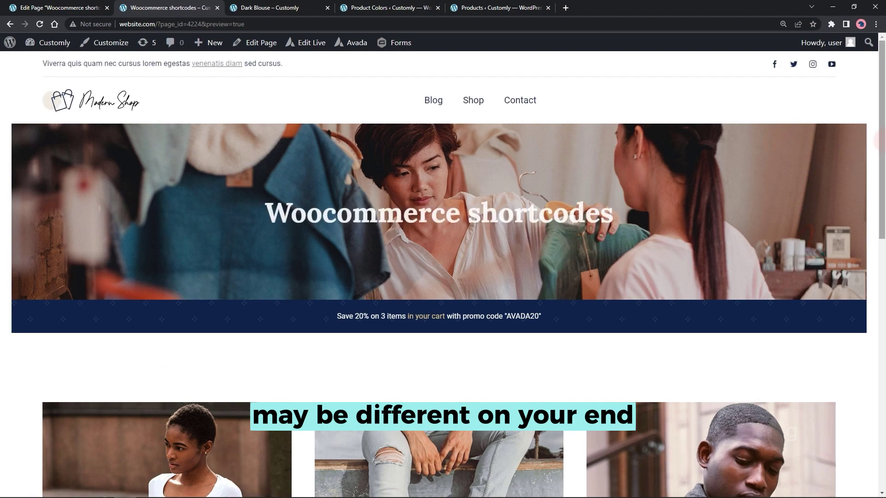
left_click_drag(883, 144, 883, 254)
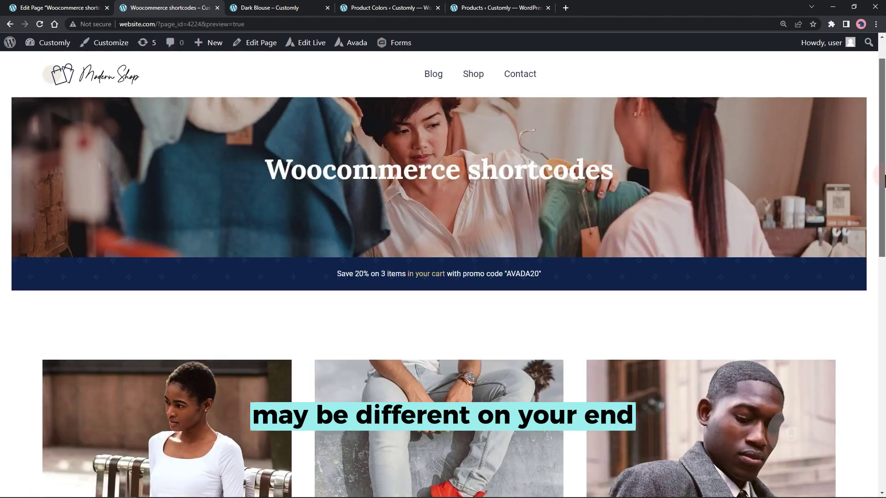